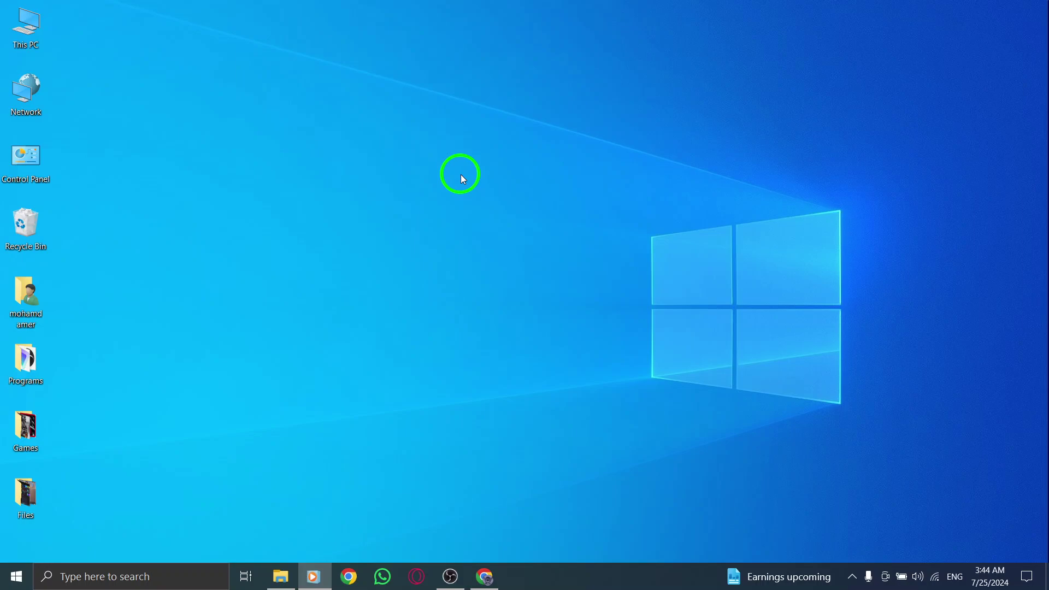
# Step: Restore the Chrome window showing the signed-in Instagram home feed from the taskbar
pyautogui.click(486, 573)
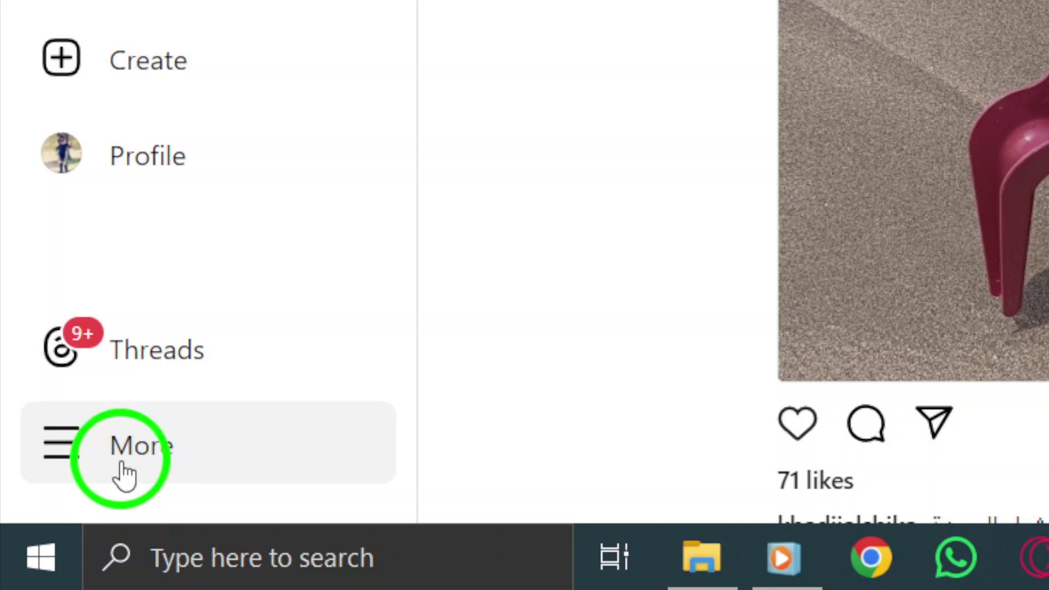
# Step: Go to Instagram Settings through the More menu in the left sidebar
pyautogui.click(70, 473)
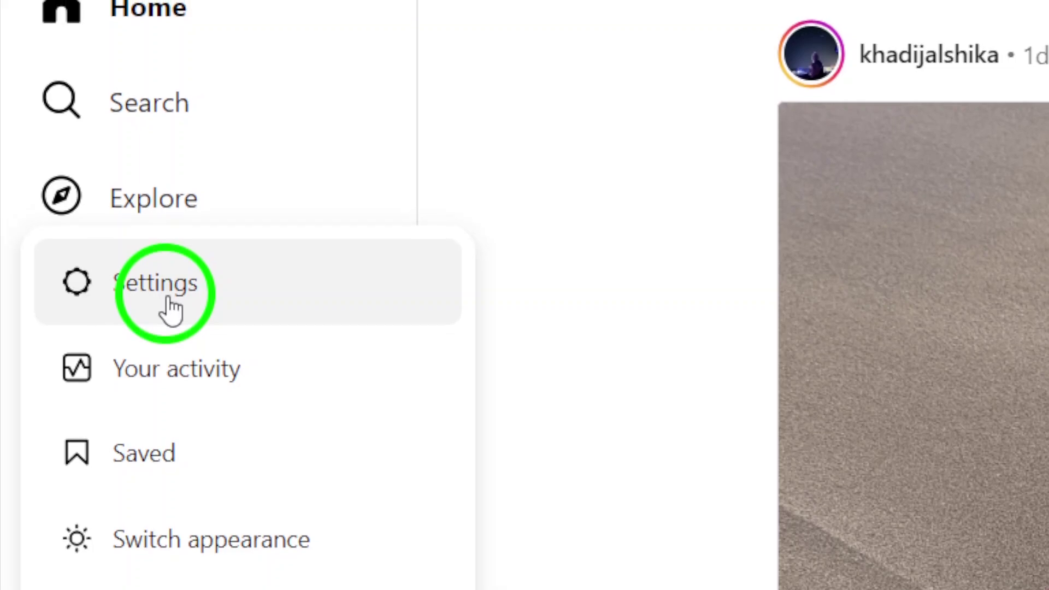
pyautogui.click(171, 309)
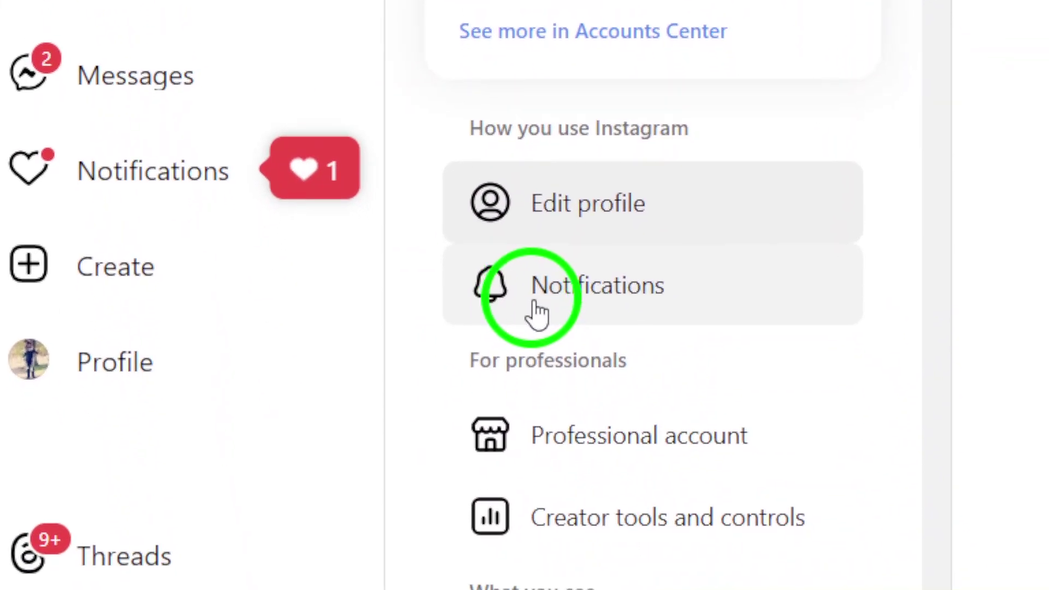
# Step: Open Push notifications under the Notifications section of Settings
pyautogui.click(650, 310)
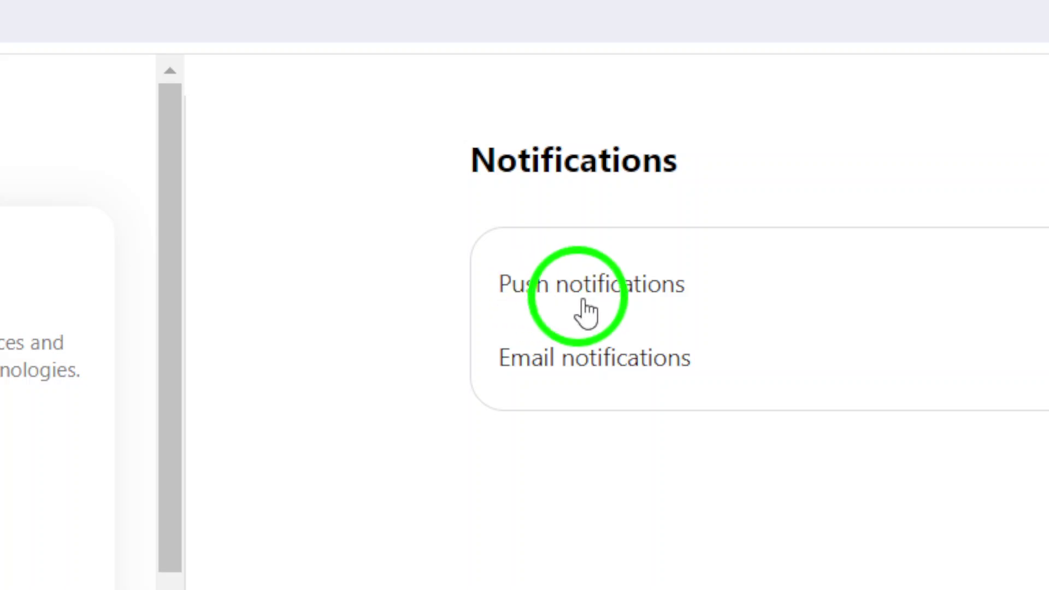
pyautogui.click(543, 301)
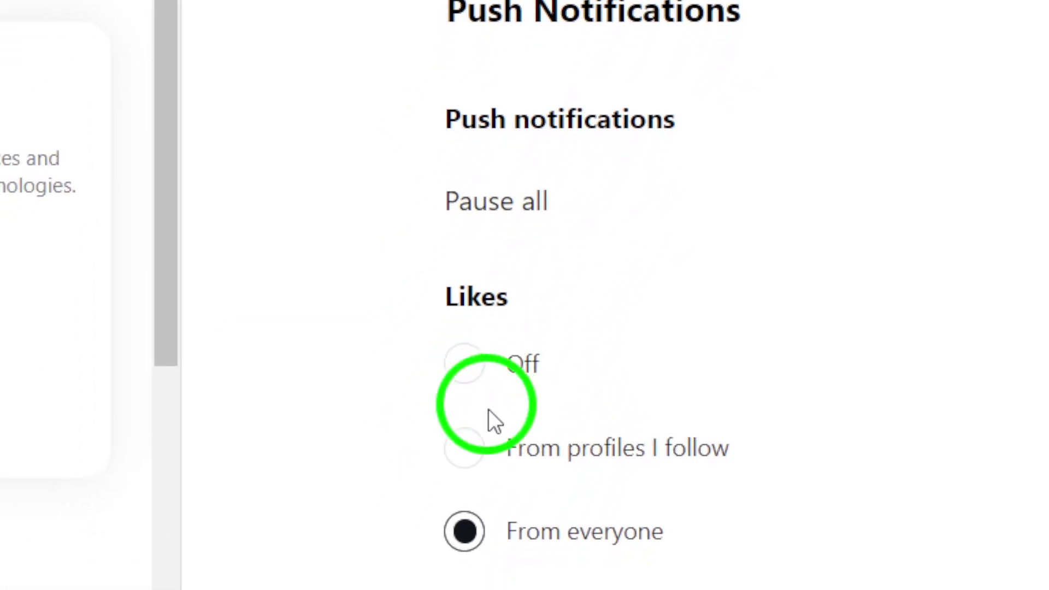
pyautogui.scroll(-5, 521, 342)
pyautogui.scroll(-4, 529, 312)
pyautogui.scroll(-3, 529, 312)
pyautogui.scroll(-3, 529, 312)
pyautogui.scroll(-3, 529, 312)
pyautogui.scroll(-4, 528, 312)
pyautogui.scroll(-3, 529, 312)
pyautogui.scroll(-2, 529, 312)
pyautogui.scroll(-2, 528, 312)
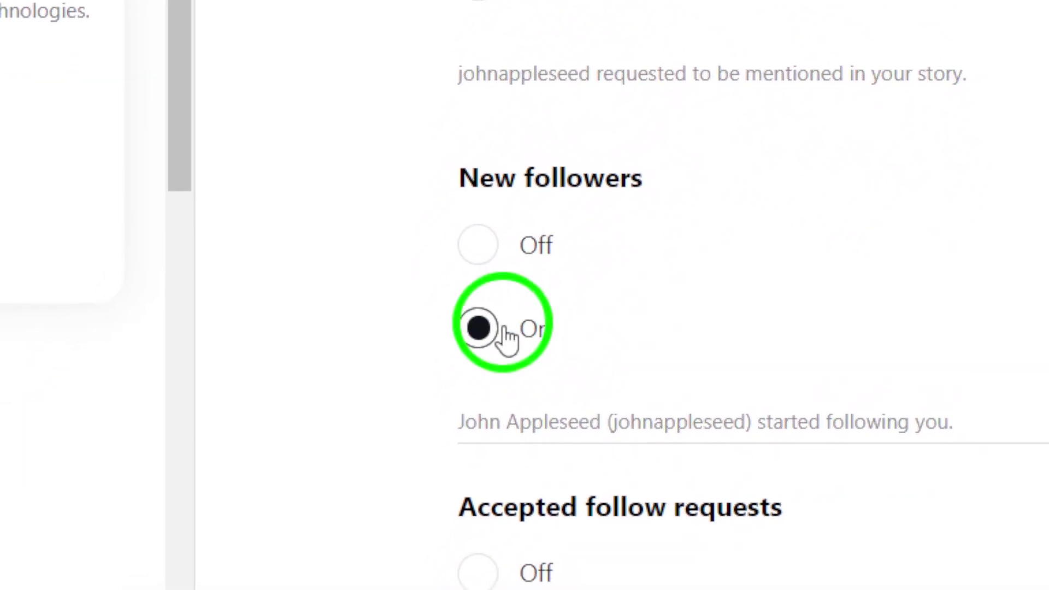
# Step: Select On for New followers, leaving Accepted follow requests On
pyautogui.click(418, 444)
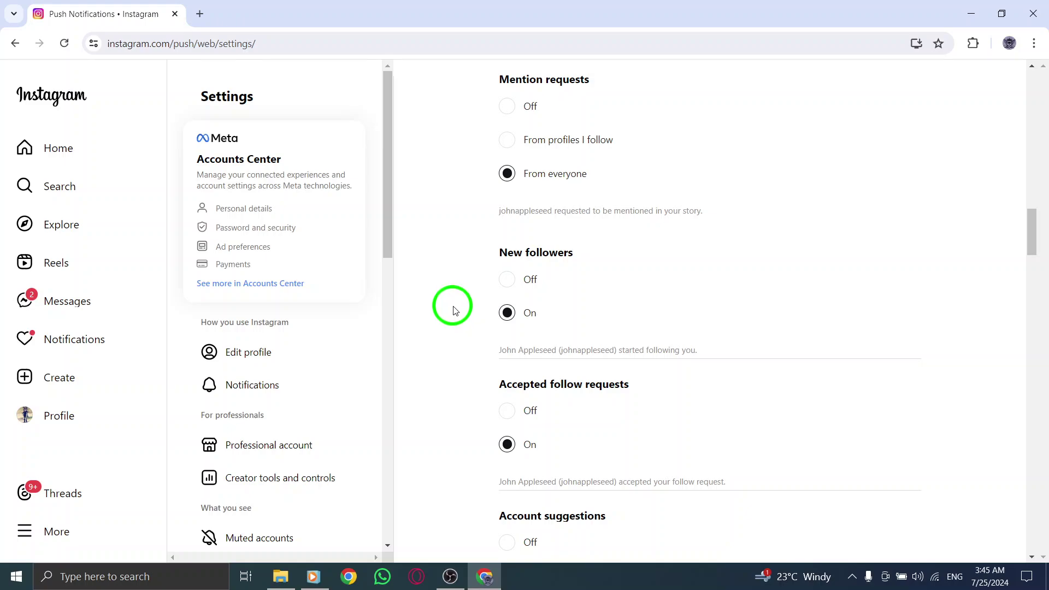
# Step: Go back to the Instagram Home feed and minimize Chrome to show the desktop
pyautogui.click(90, 155)
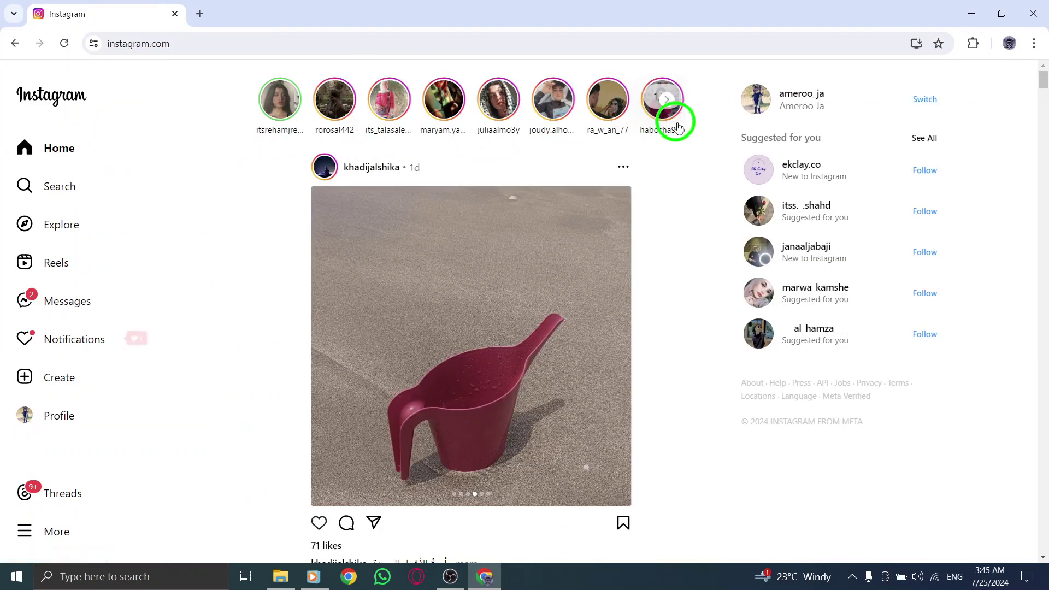
pyautogui.click(971, 14)
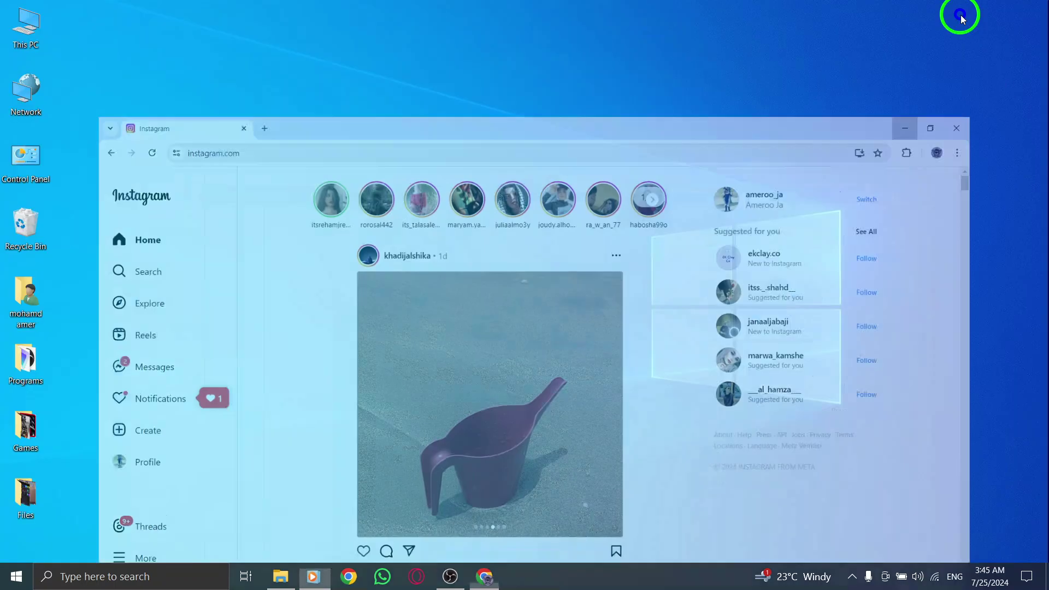